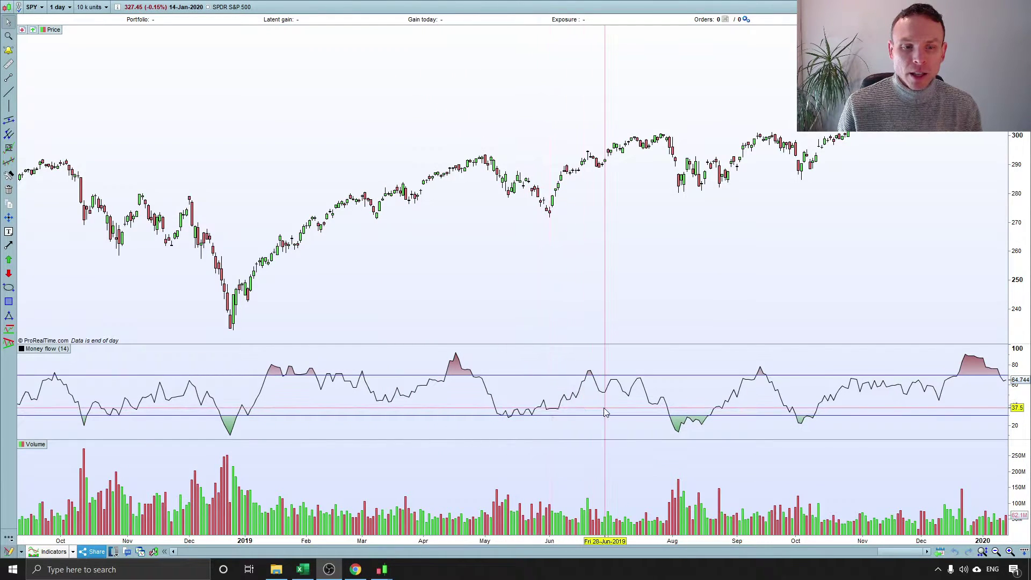
Add a 200-period linear regression line over the SPY candles and delete the Volume panel
{"action": "mouse_move", "coordinate": [605, 412]}
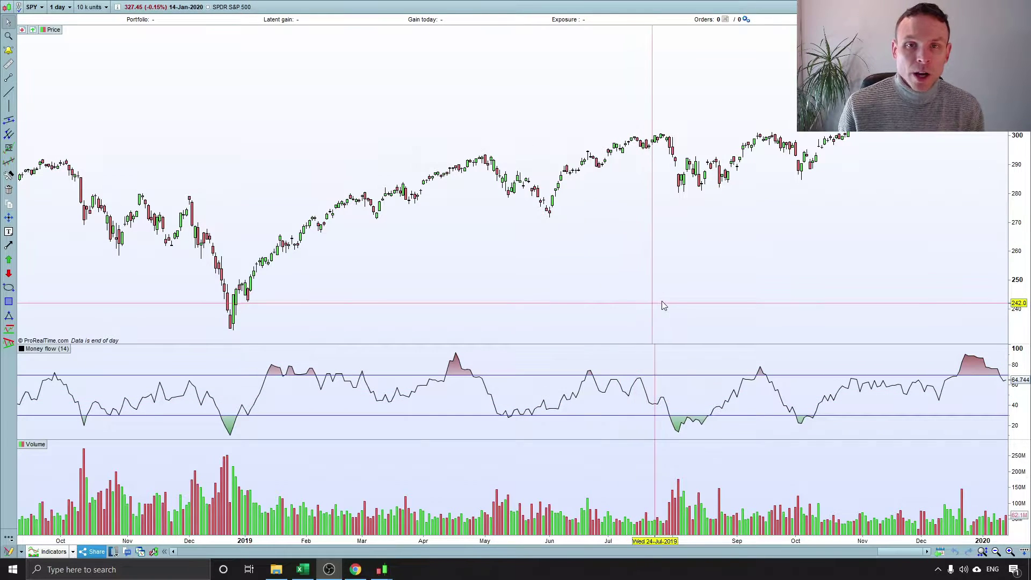
{"action": "mouse_move", "coordinate": [664, 300]}
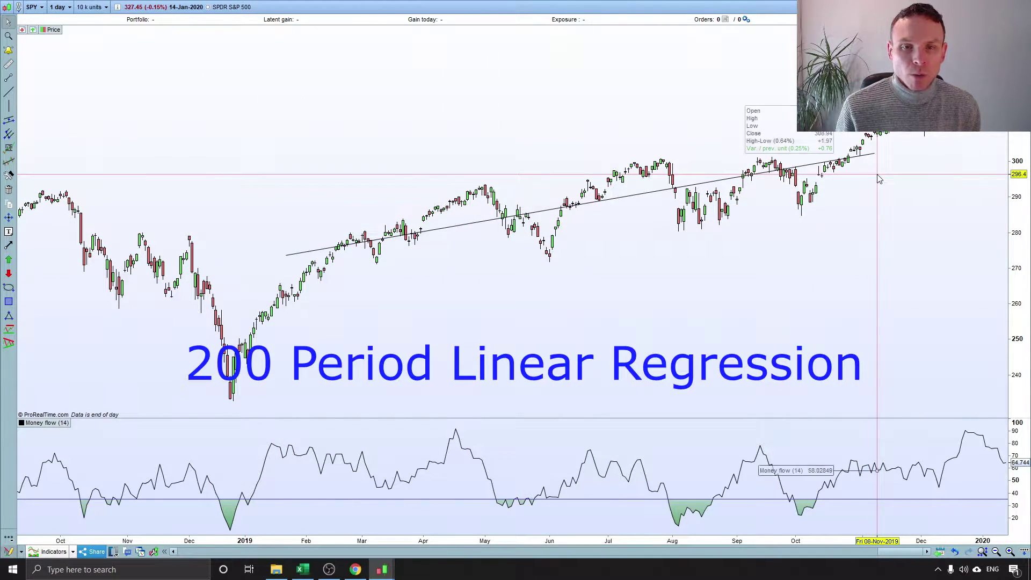
Zoom out and move the regression line over late 2018 so it ends at 18-Jan-2019
{"action": "mouse_move", "coordinate": [875, 179]}
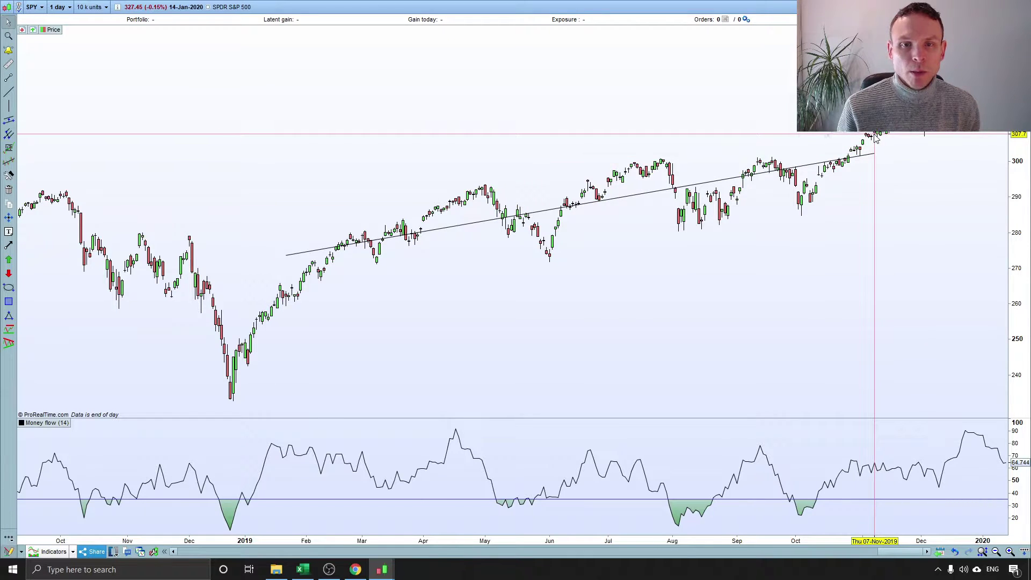
{"action": "mouse_move", "coordinate": [876, 138]}
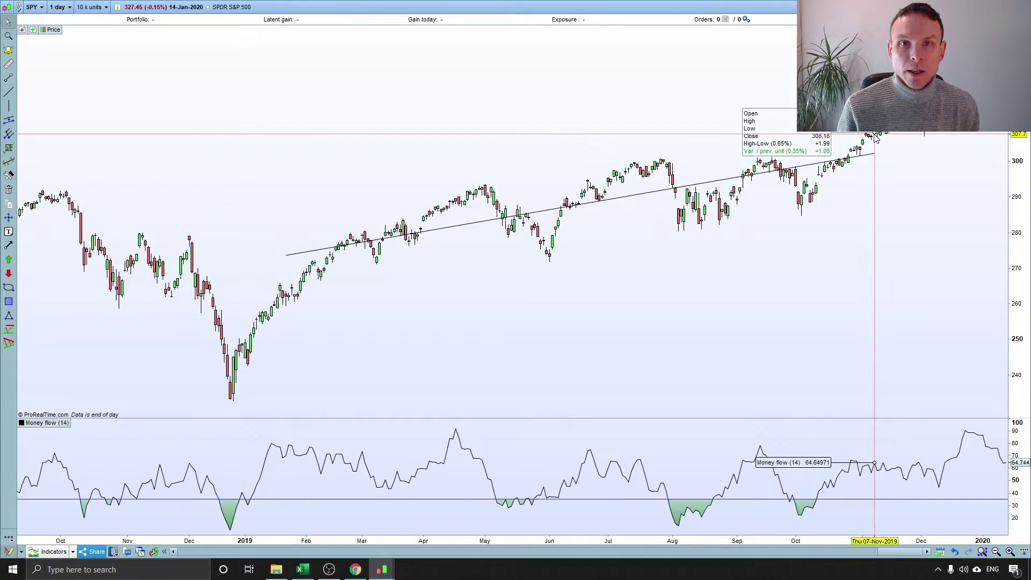
{"action": "scroll", "coordinate": [863, 202], "scroll_direction": "down", "scroll_amount": 3}
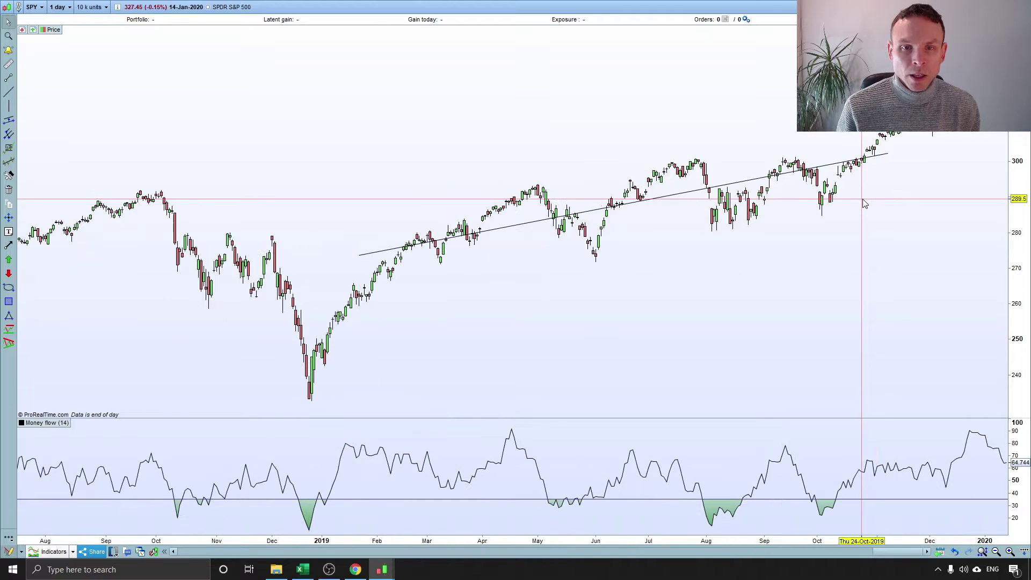
{"action": "left_click", "coordinate": [8, 218]}
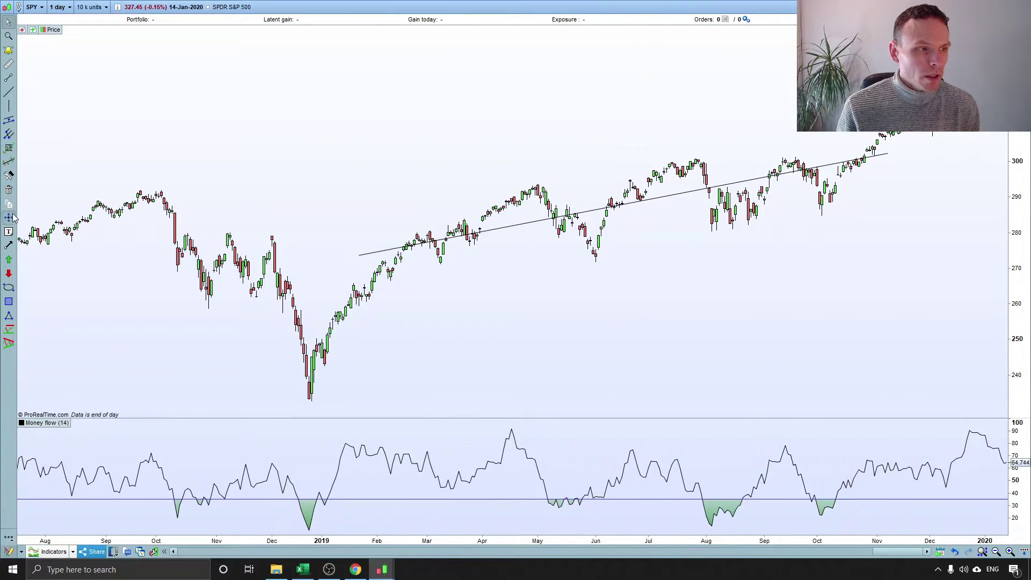
{"action": "left_click_drag", "start_coordinate": [702, 207], "coordinate": [185, 292]}
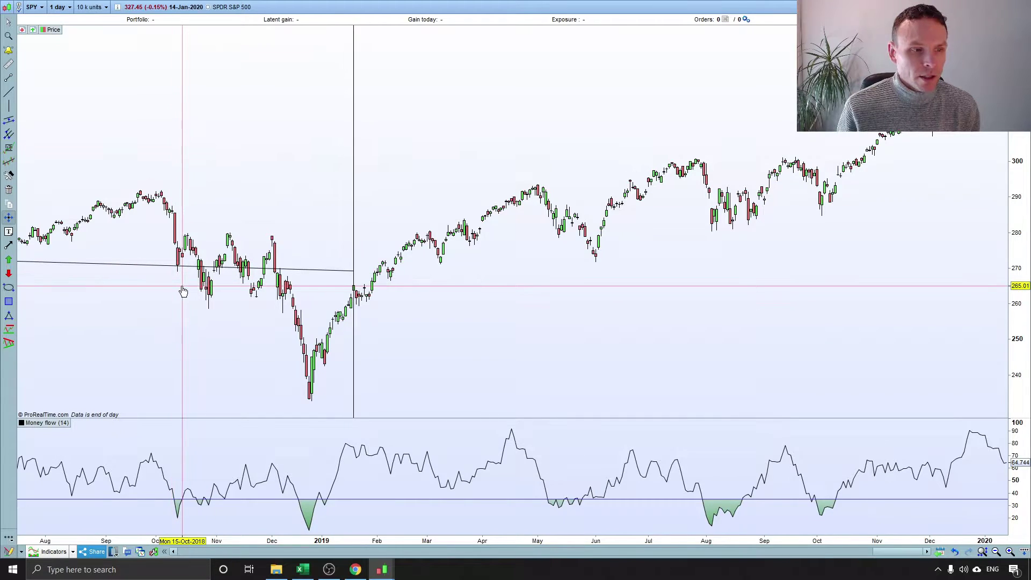
{"action": "left_click", "coordinate": [354, 271]}
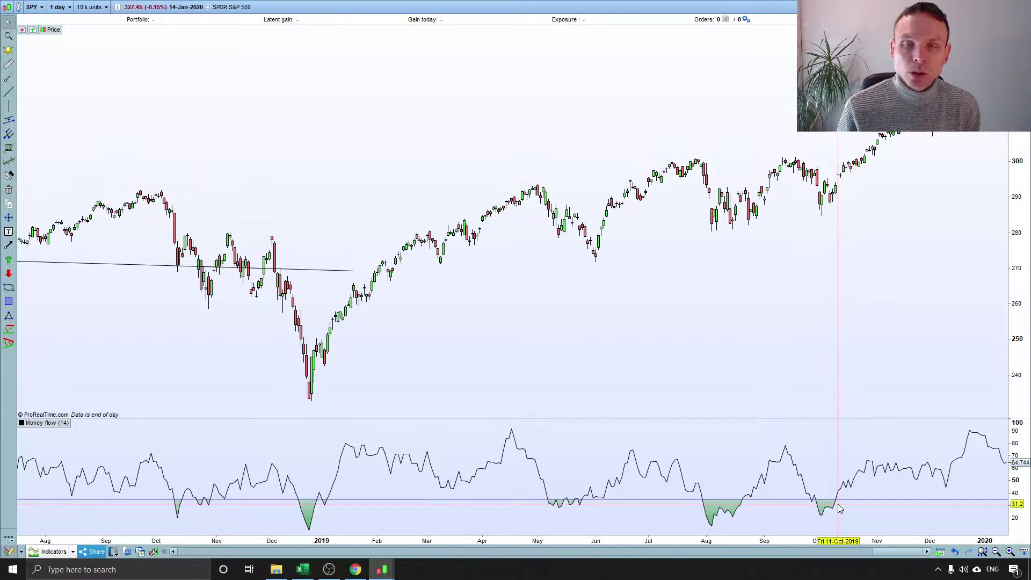
{"action": "mouse_move", "coordinate": [840, 508]}
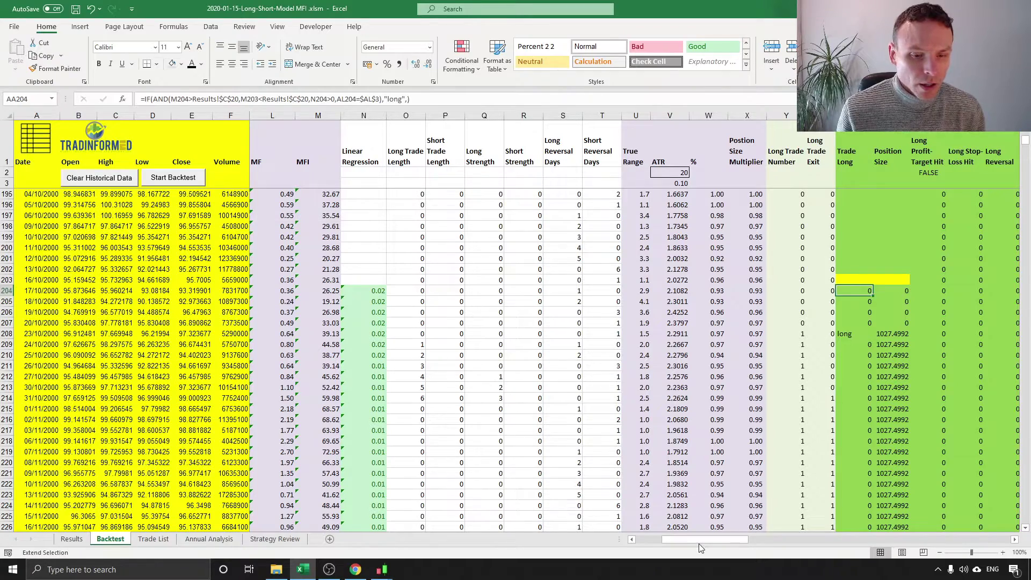
Scroll across the Backtest sheet columns, then switch to the Results sheet
{"action": "left_click", "coordinate": [654, 545]}
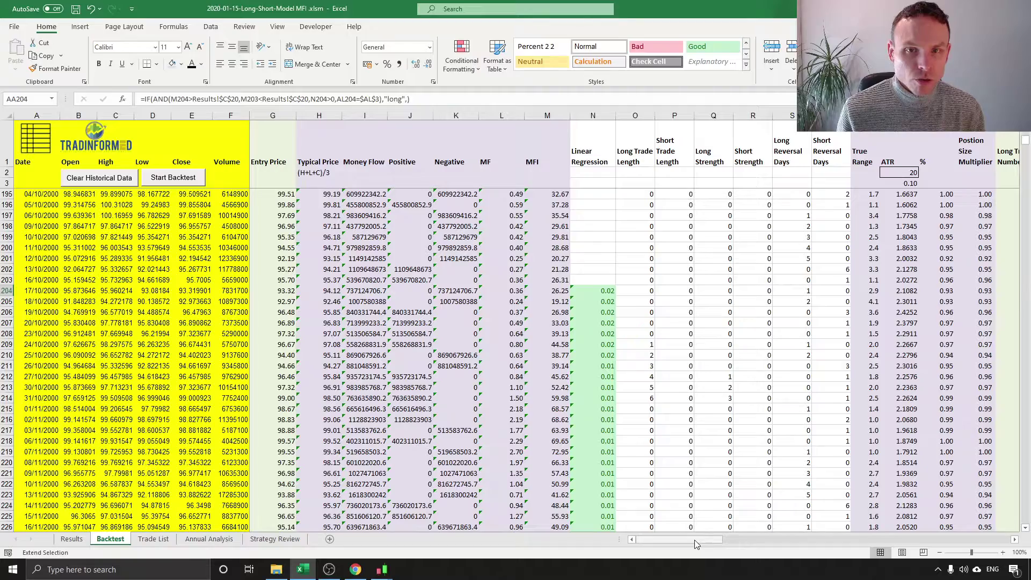
{"action": "mouse_move", "coordinate": [694, 539]}
{"action": "left_mouse_down"}
{"action": "mouse_move", "coordinate": [826, 539]}
{"action": "mouse_move", "coordinate": [710, 541]}
{"action": "left_mouse_up"}
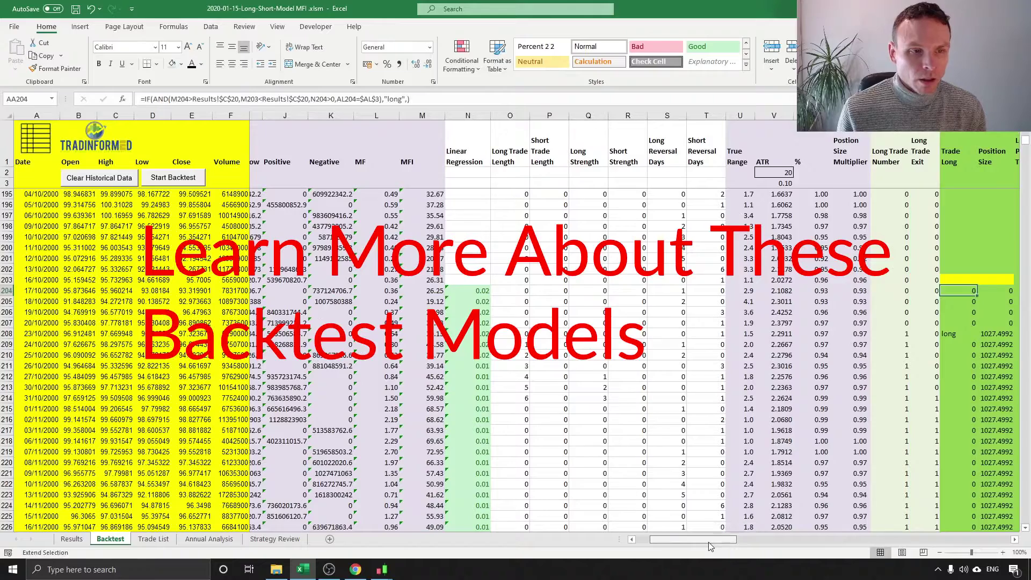
{"action": "left_click", "coordinate": [68, 539]}
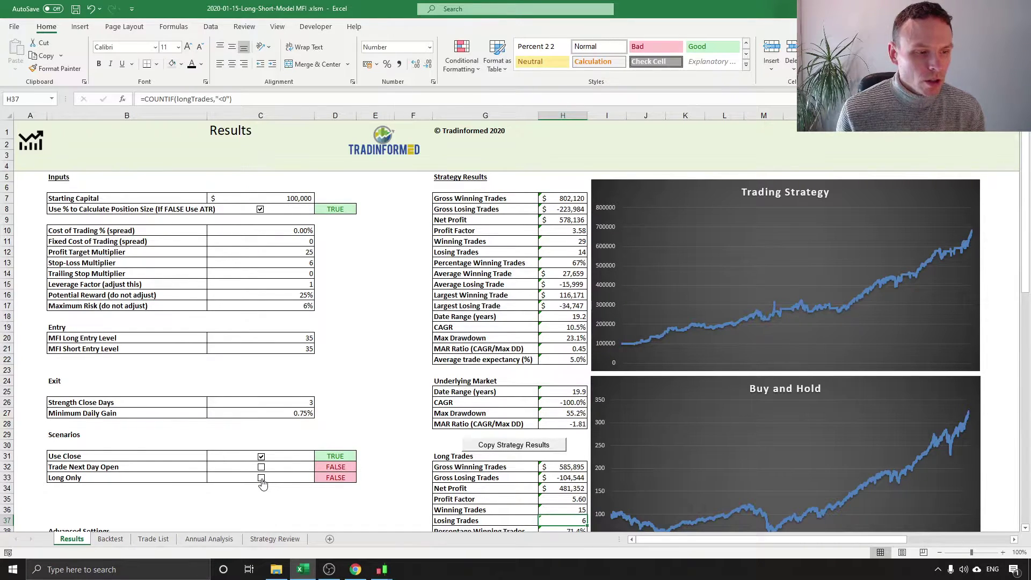
Tick Long Only in Scenarios so D33 turns TRUE and net profit becomes $342,234
{"action": "left_click", "coordinate": [343, 445]}
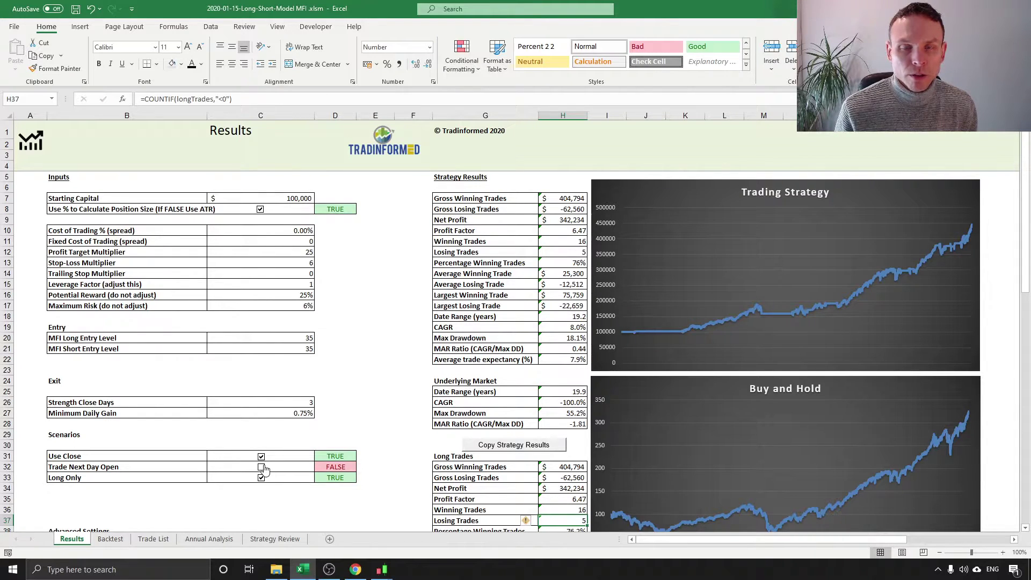
Toggle Trade Next Day Open on and back off, then select H22 to view the expectancy formula
{"action": "left_click", "coordinate": [262, 468]}
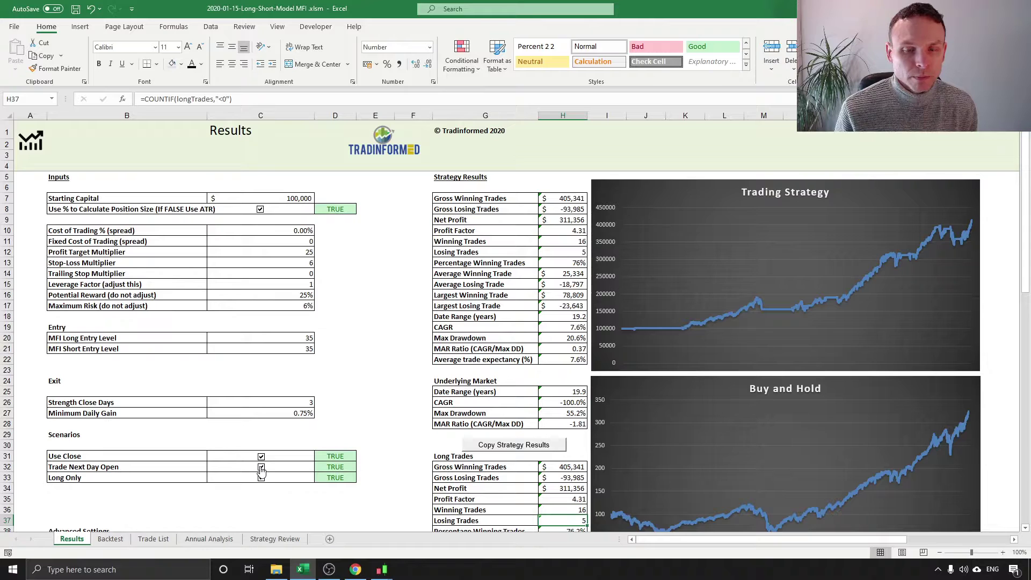
{"action": "left_click", "coordinate": [261, 469]}
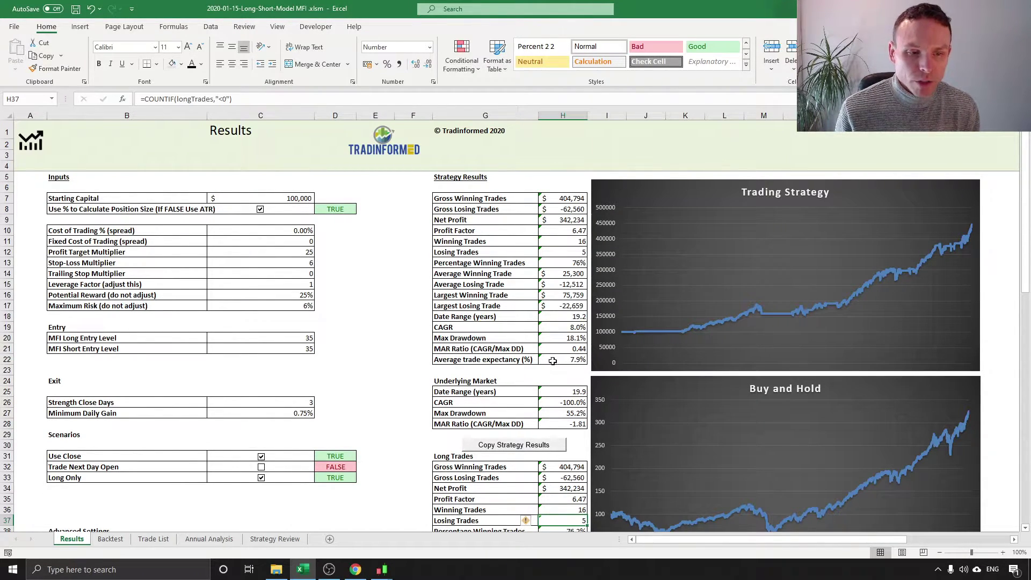
{"action": "left_click", "coordinate": [547, 359]}
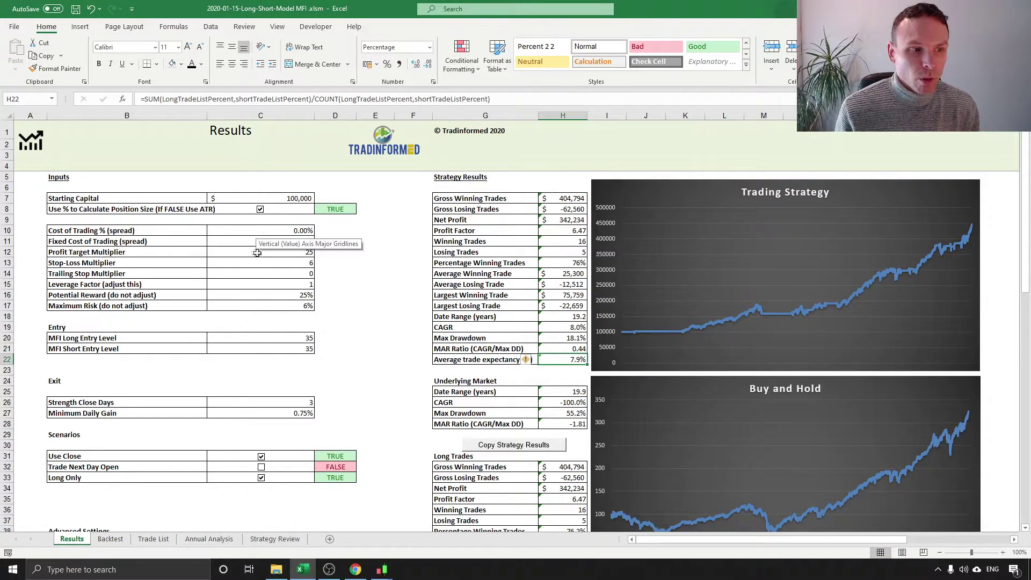
{"action": "left_click", "coordinate": [353, 266]}
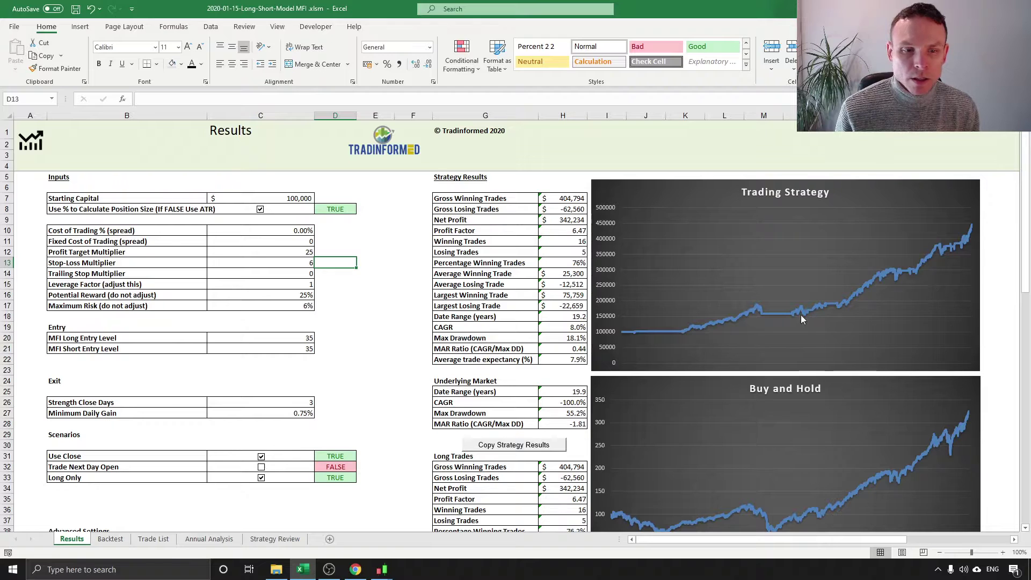
{"action": "left_click", "coordinate": [546, 348]}
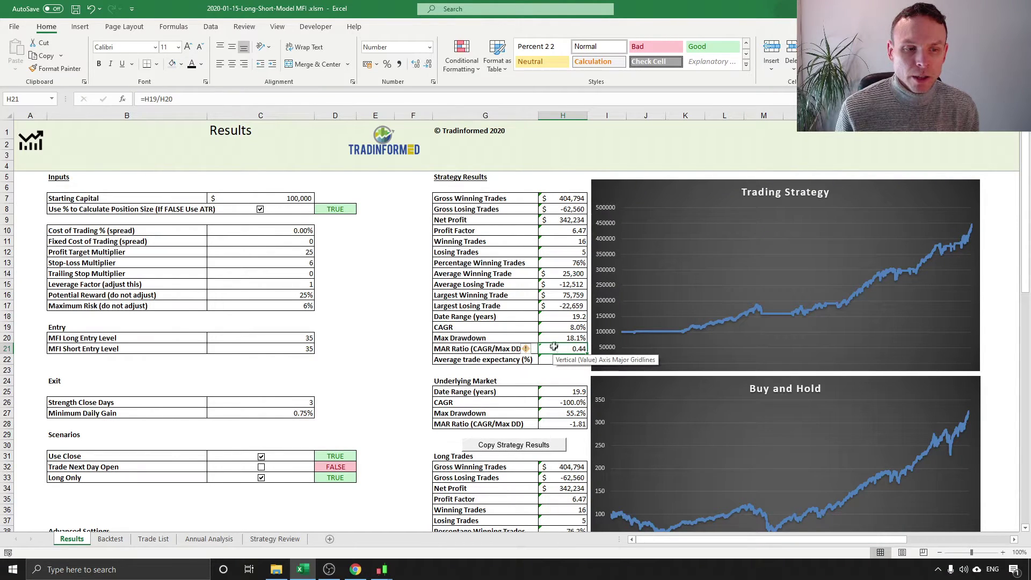
{"action": "left_click", "coordinate": [555, 328]}
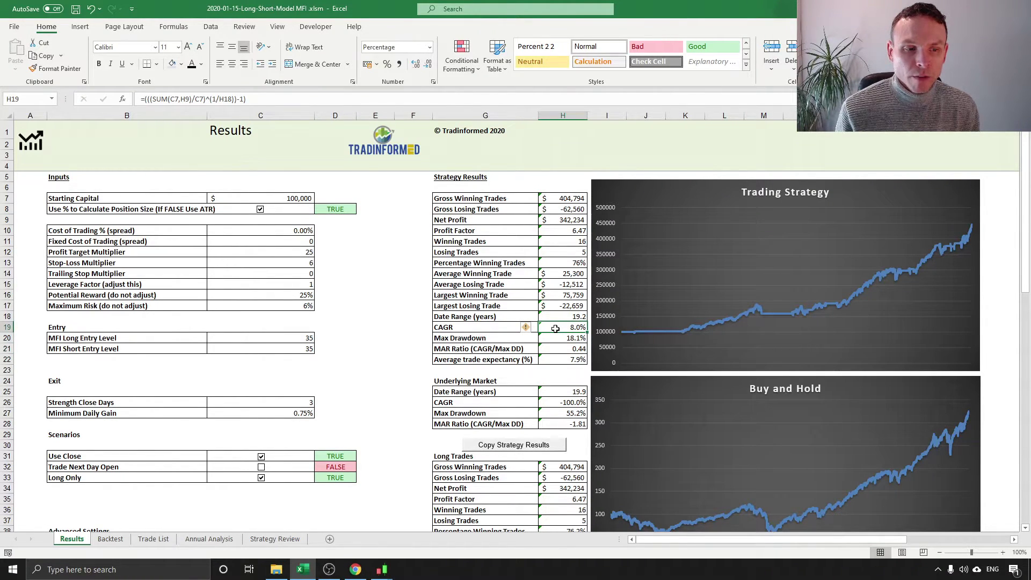
{"action": "left_click", "coordinate": [311, 286]}
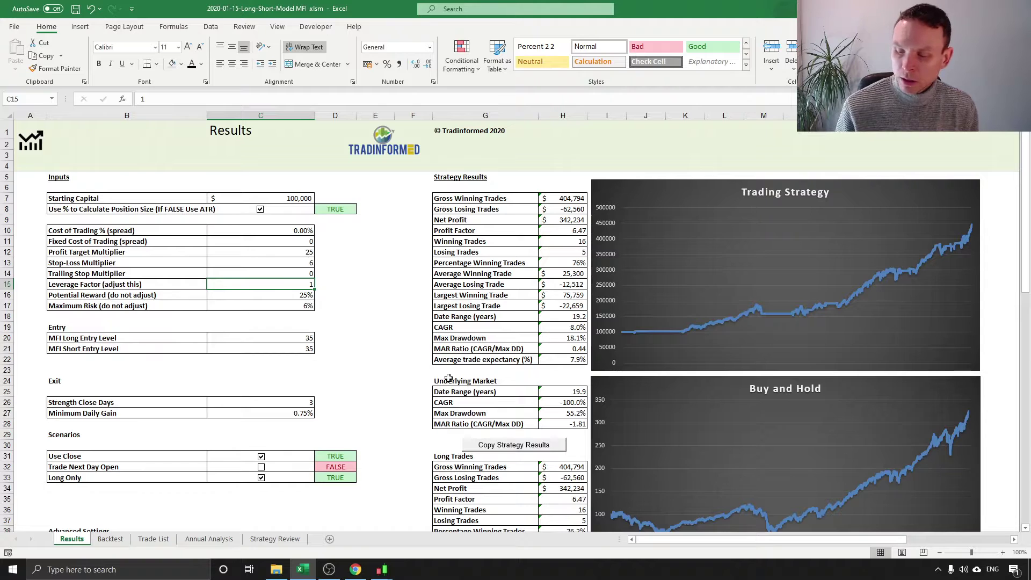
{"action": "type", "text": "2"}
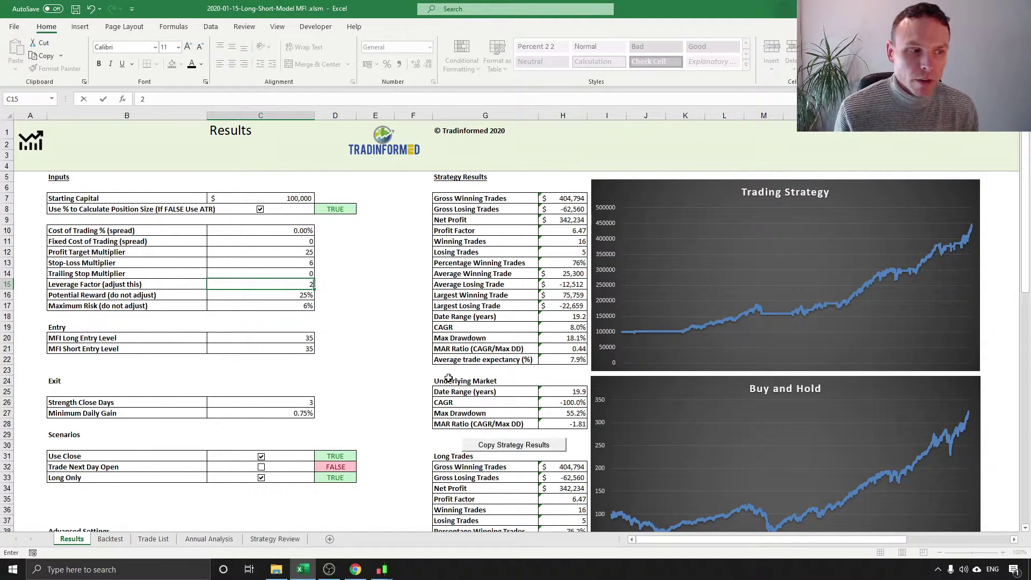
{"action": "key", "text": "Return"}
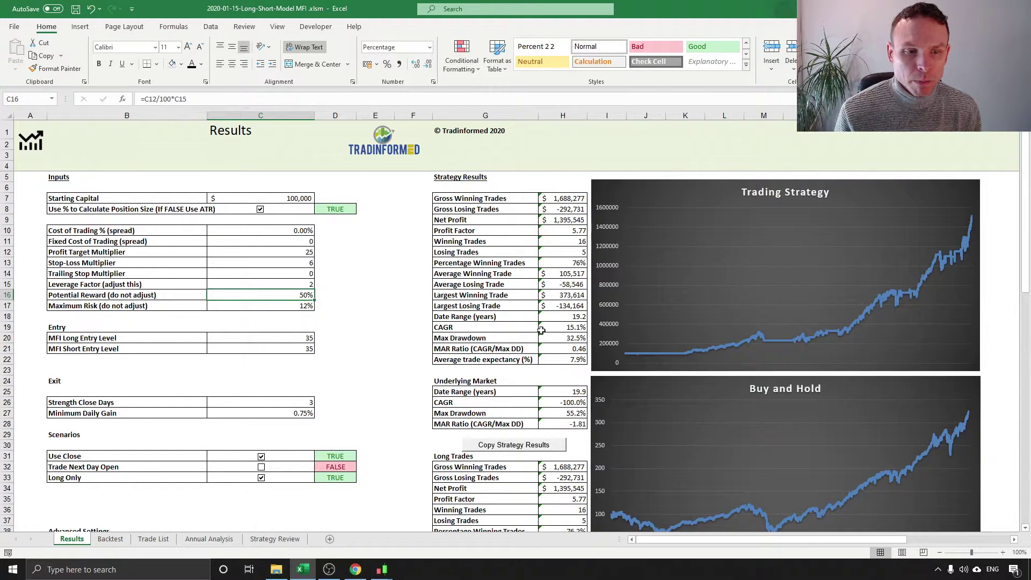
{"action": "left_click", "coordinate": [289, 283]}
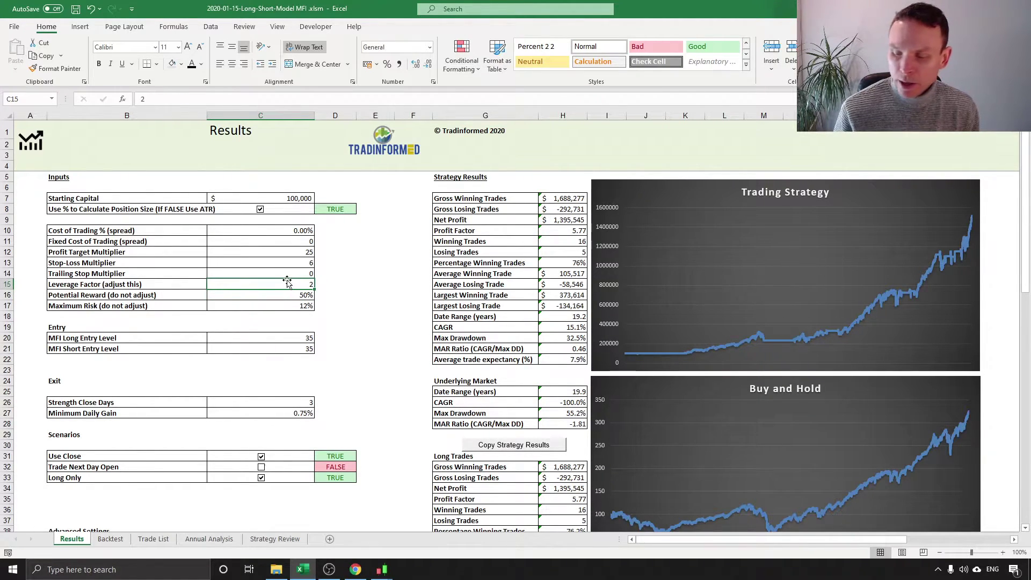
{"action": "type", "text": "3"}
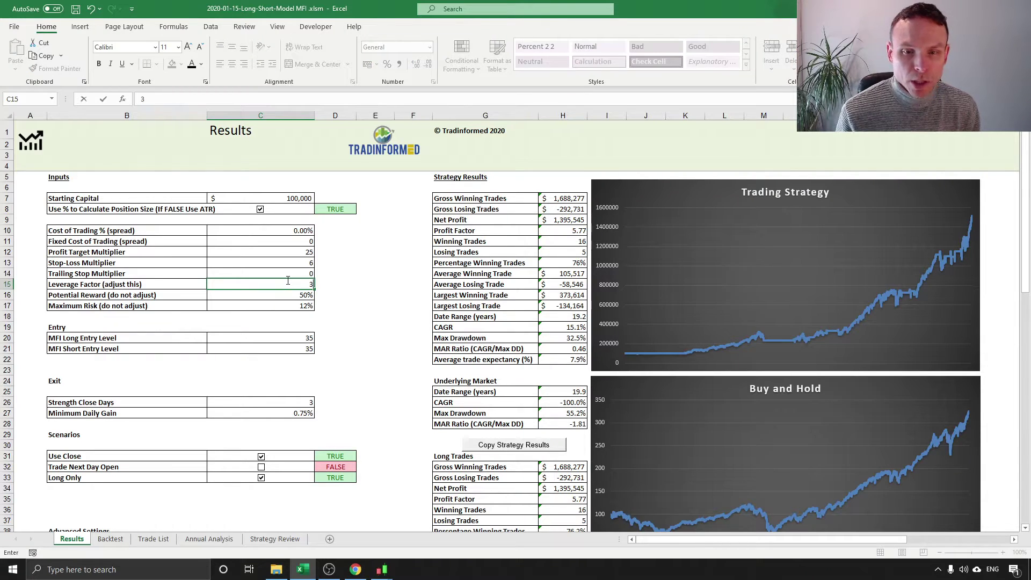
{"action": "key", "text": "Return"}
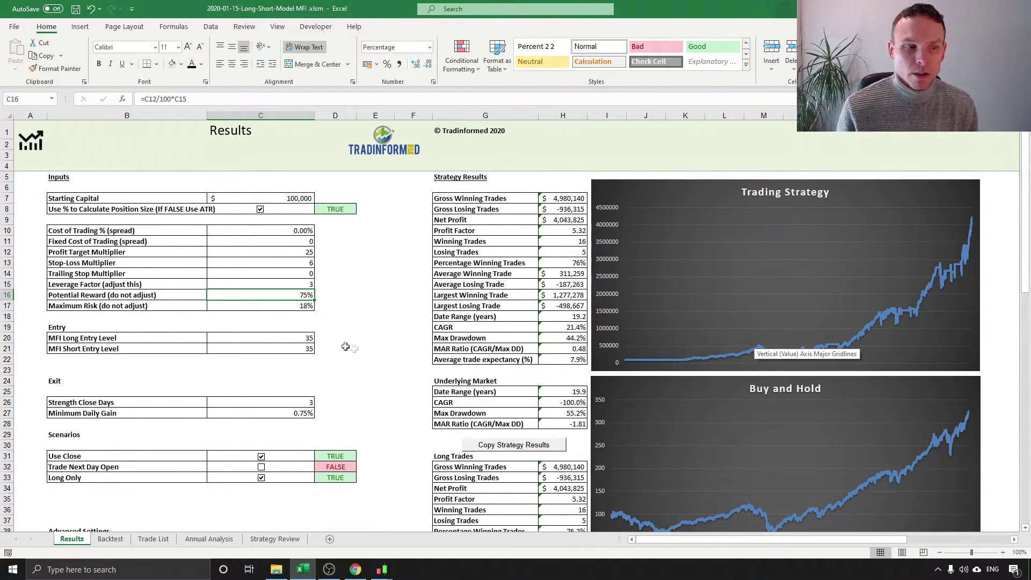
{"action": "left_click", "coordinate": [299, 284]}
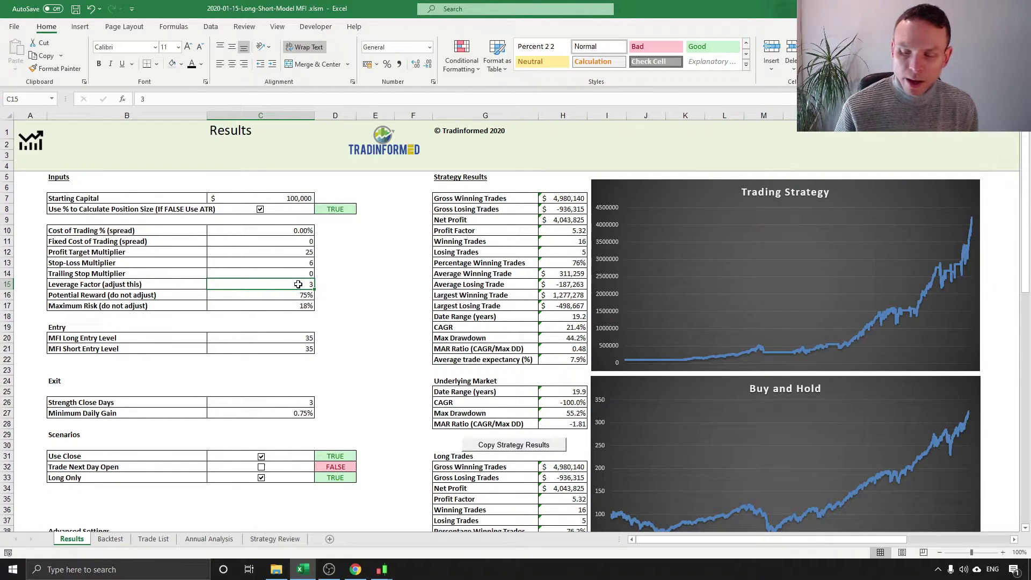
{"action": "type", "text": "1"}
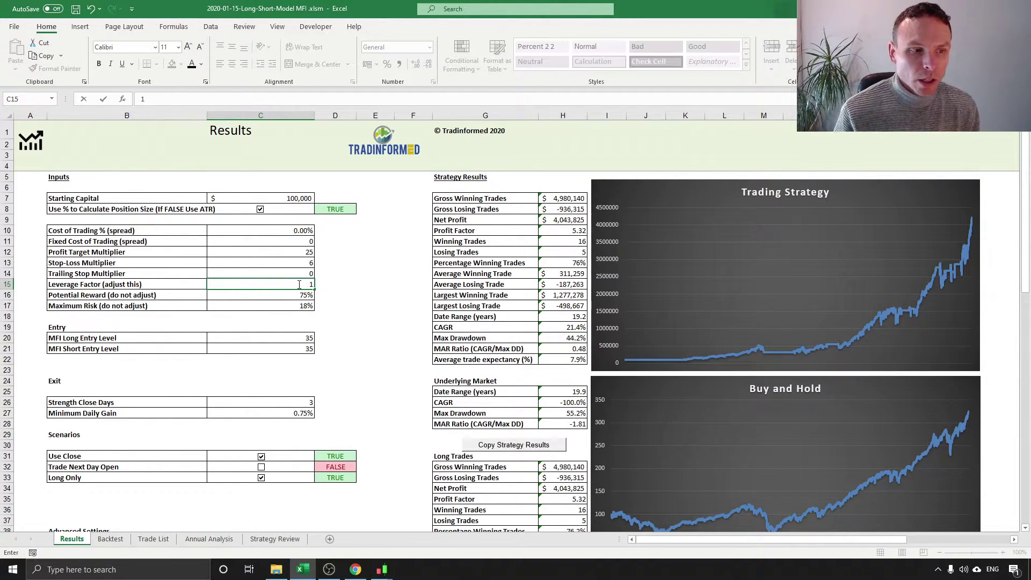
{"action": "key", "text": "Return"}
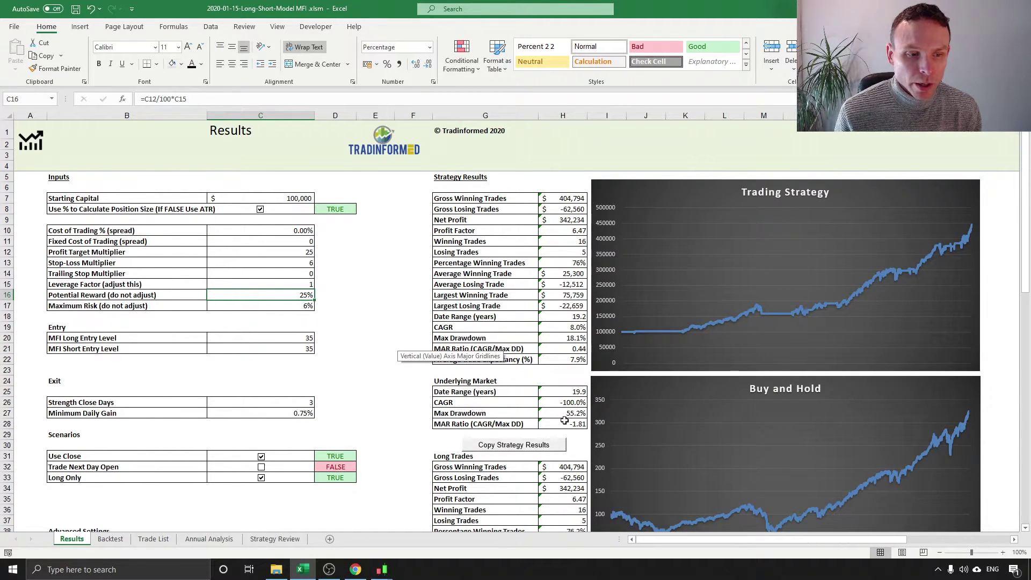
{"action": "scroll", "coordinate": [567, 425], "scroll_direction": "down", "scroll_amount": 4}
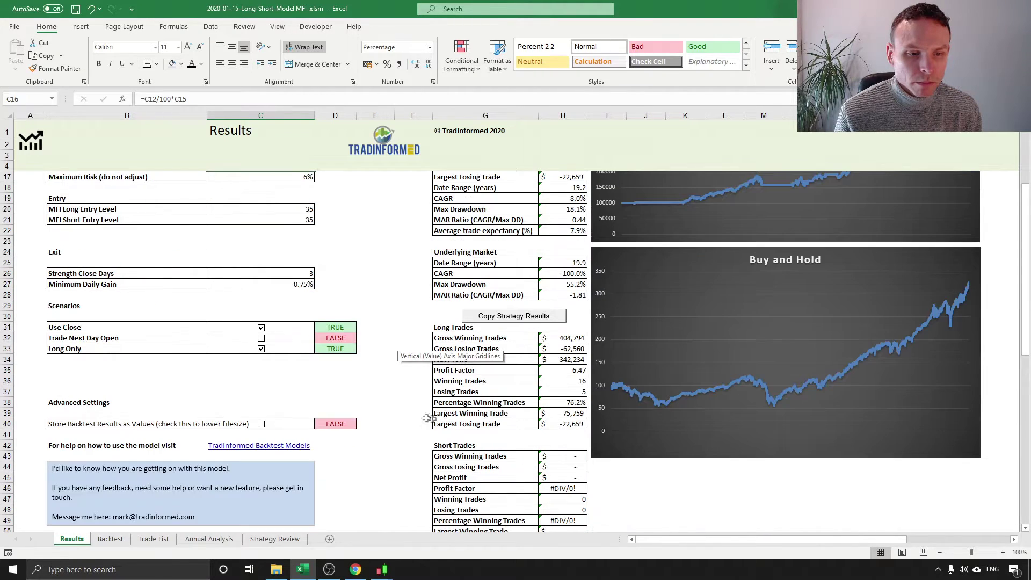
{"action": "left_click", "coordinate": [410, 391]}
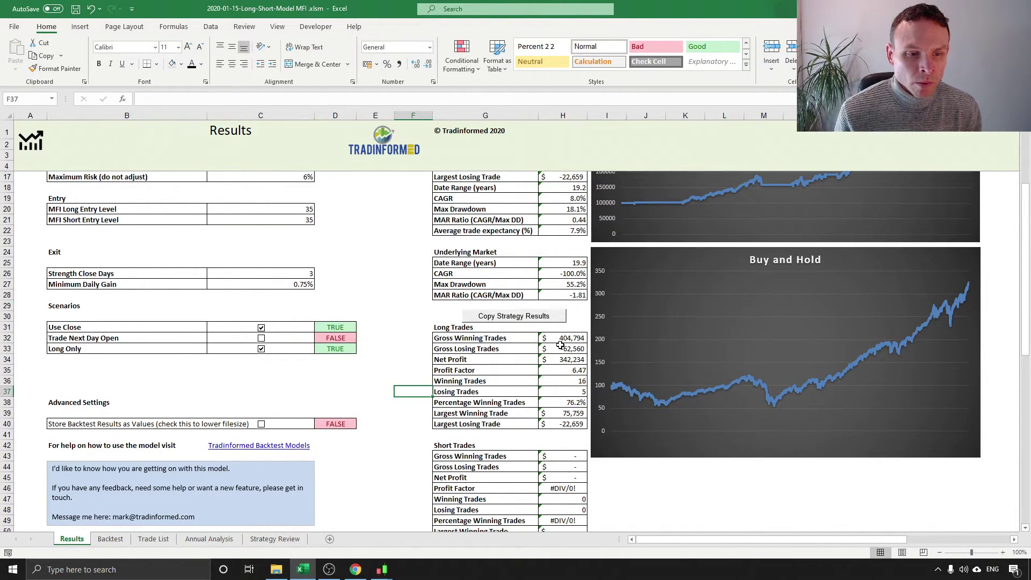
{"action": "scroll", "coordinate": [558, 346], "scroll_direction": "down", "scroll_amount": 1}
{"action": "scroll", "coordinate": [558, 346], "scroll_direction": "up", "scroll_amount": 4}
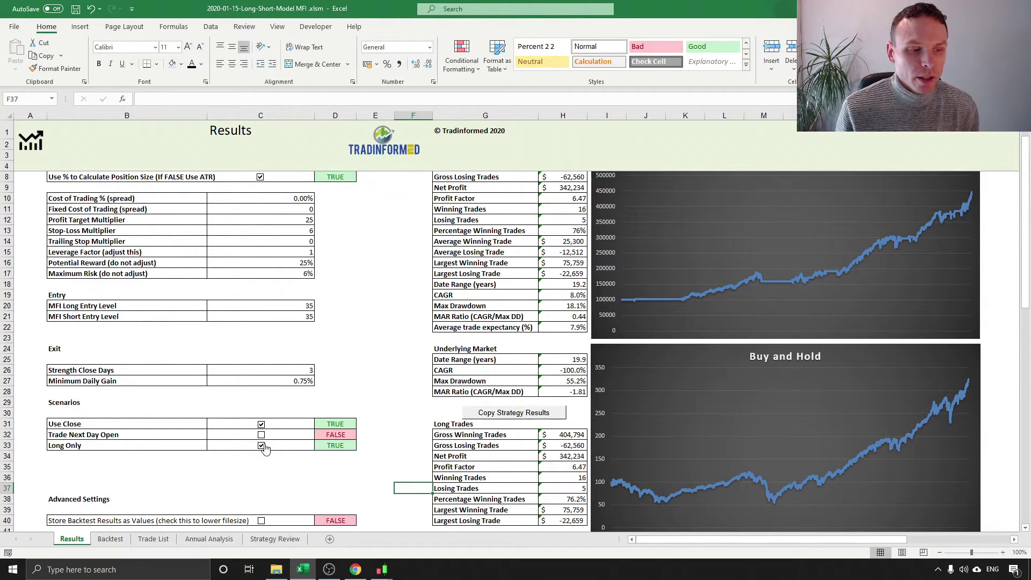
Untick Long Only and review the $578,136 net profit across Strategy, Long and Short Trades tables
{"action": "left_click", "coordinate": [261, 448]}
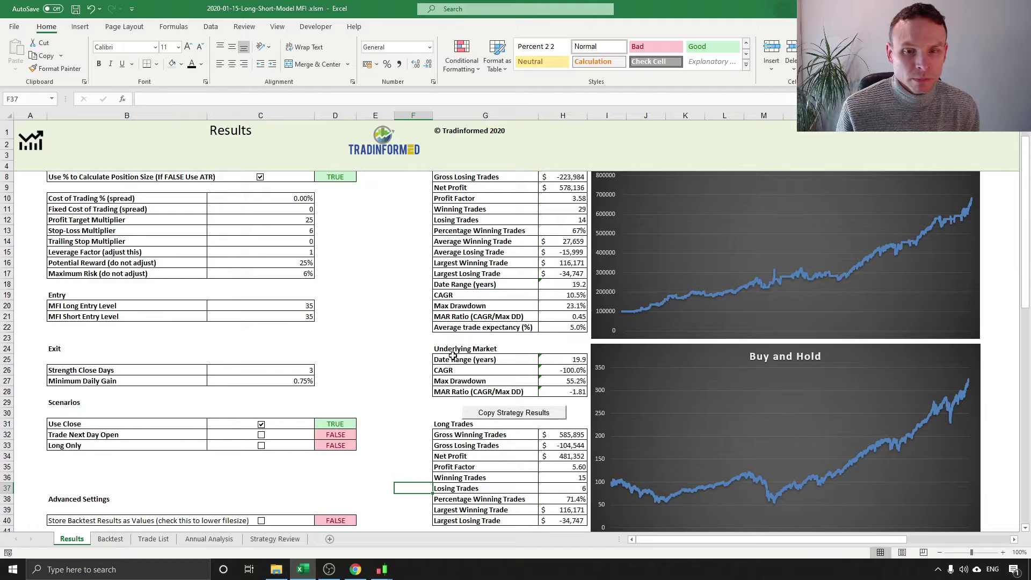
{"action": "scroll", "coordinate": [447, 357], "scroll_direction": "up", "scroll_amount": 1}
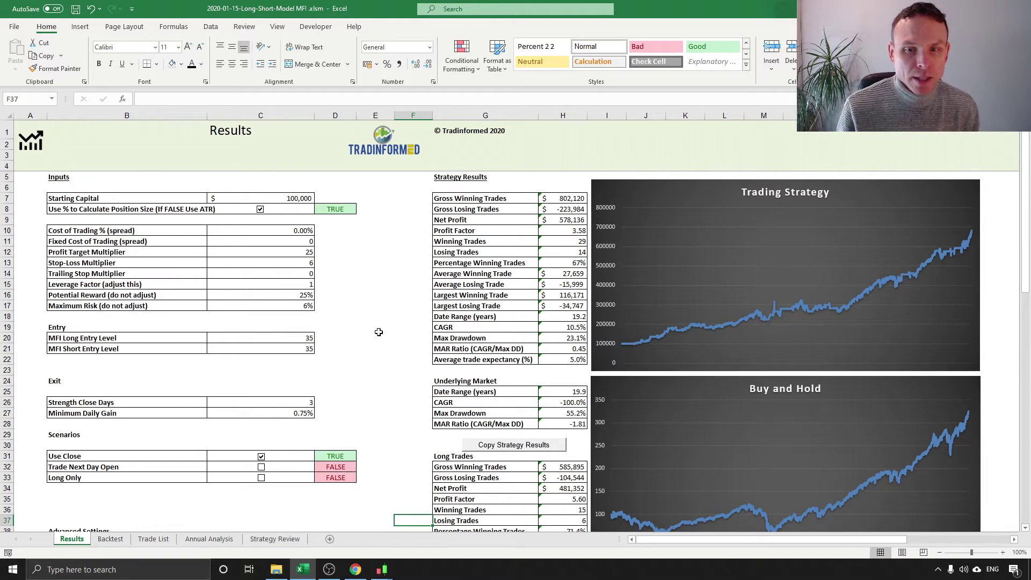
{"action": "scroll", "coordinate": [382, 327], "scroll_direction": "down", "scroll_amount": 4}
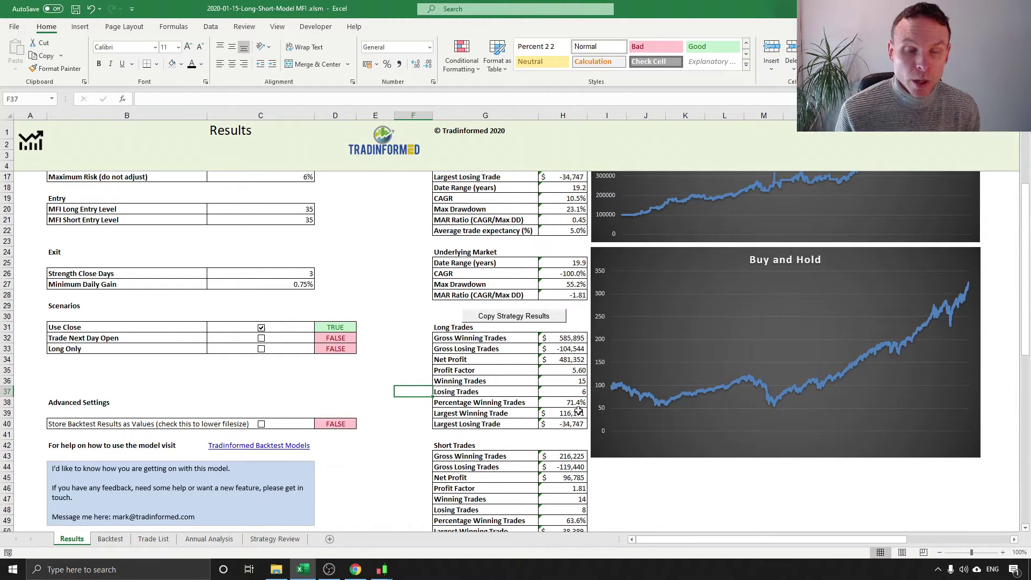
{"action": "scroll", "coordinate": [579, 412], "scroll_direction": "up", "scroll_amount": 4}
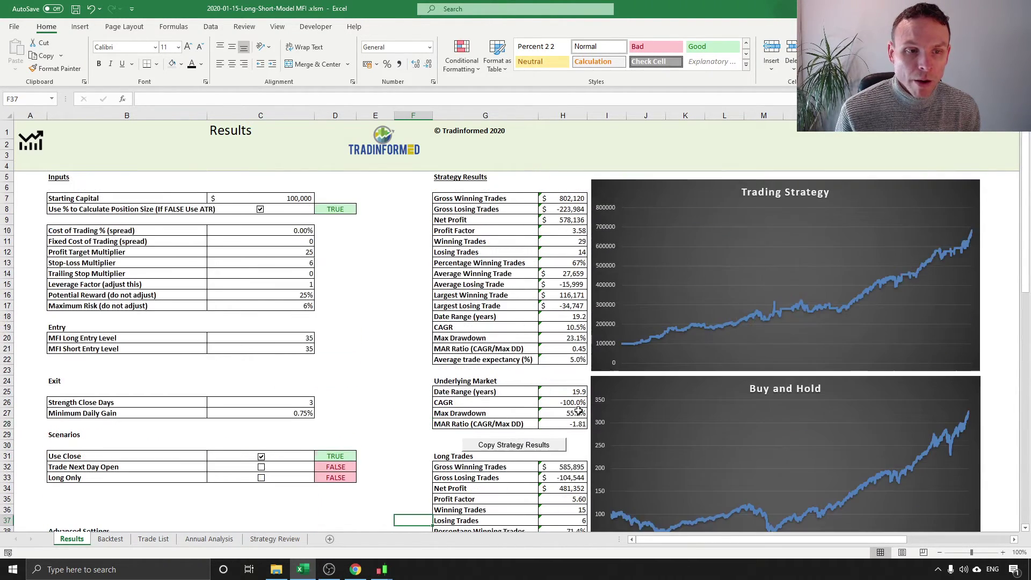